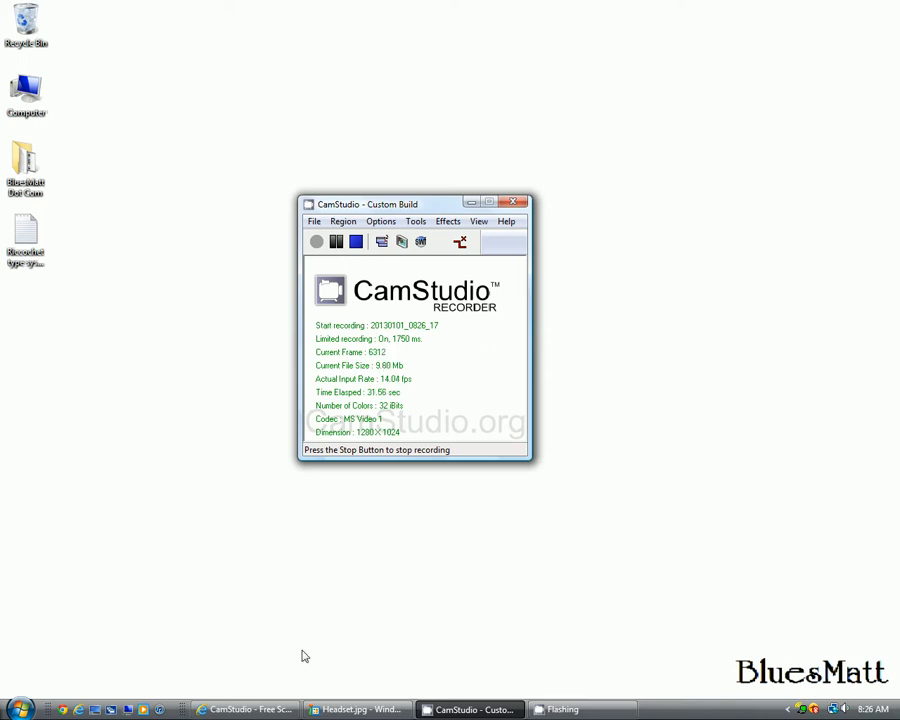
# Switch to Internet Explorer, review the CamStudio homepage down to the program and lossless codec download links, and minimize it.
pyautogui.click(275, 709)
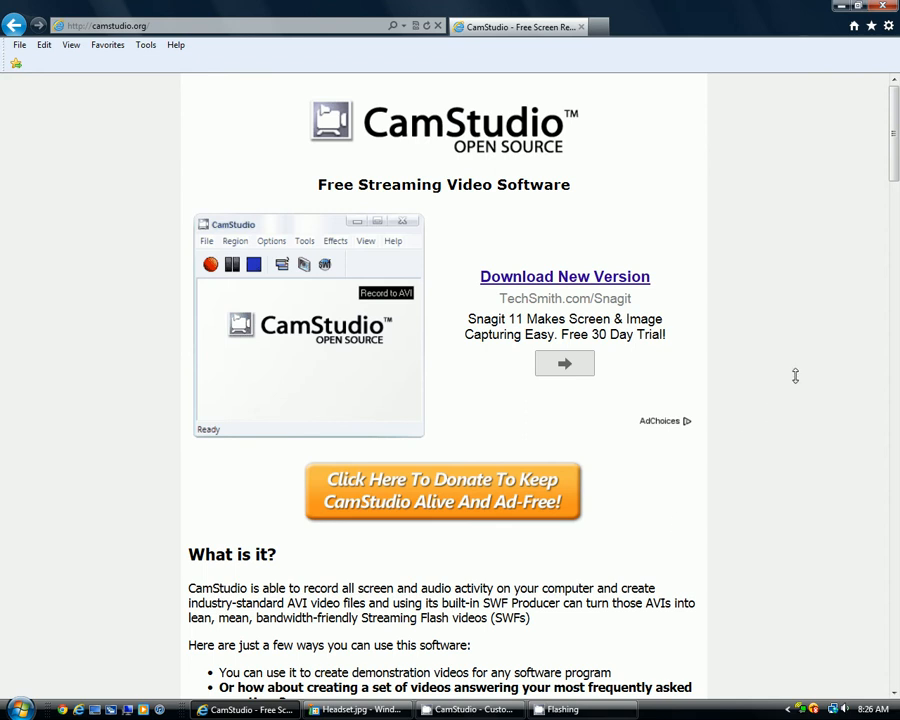
pyautogui.scroll(-8, 795, 375)
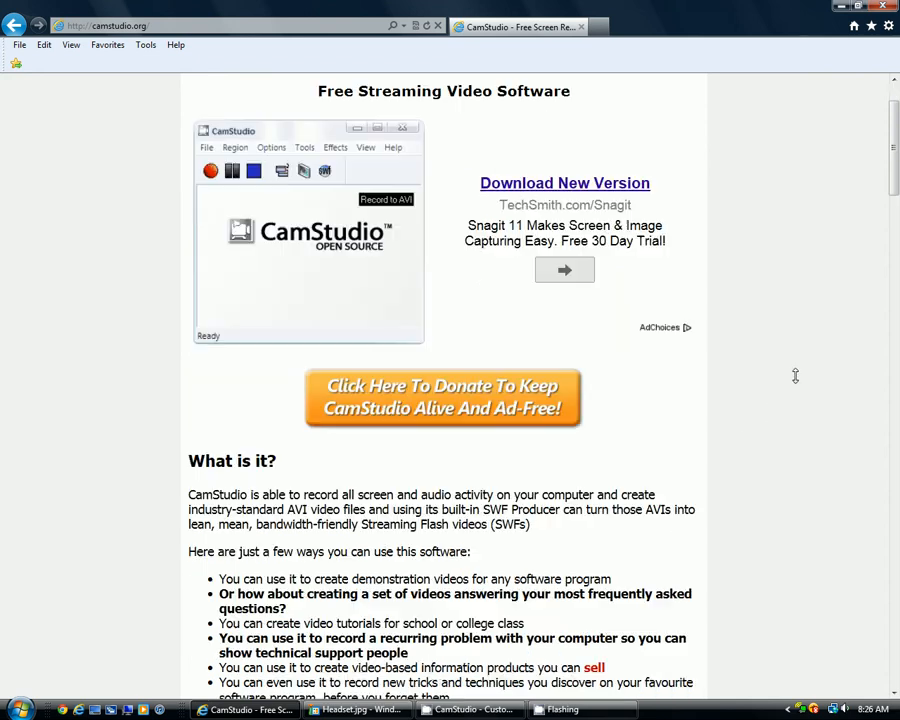
pyautogui.scroll(-8, 795, 375)
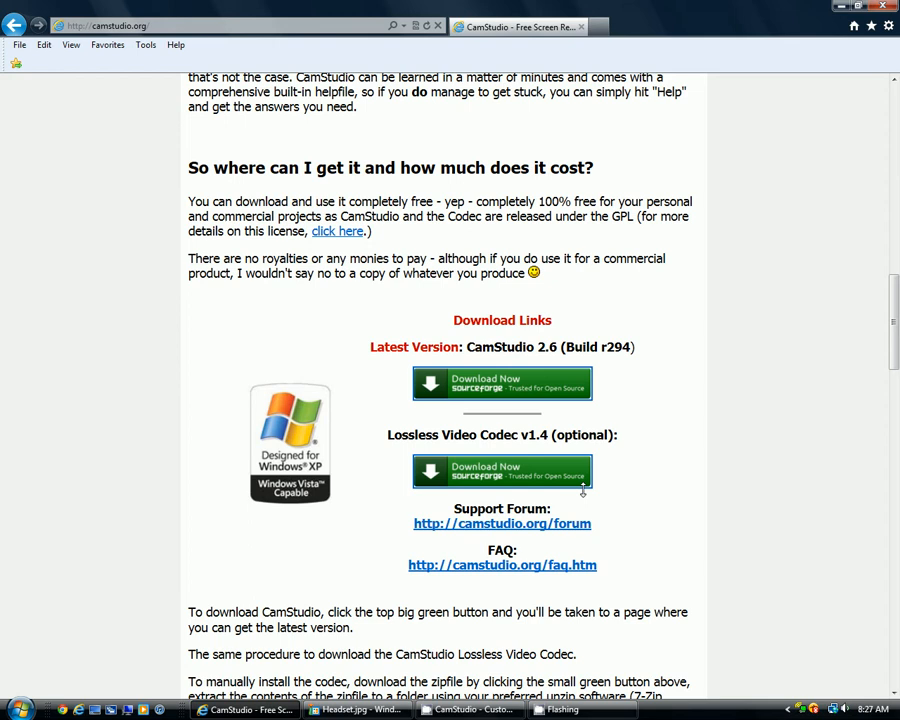
pyautogui.scroll(10, 590, 488)
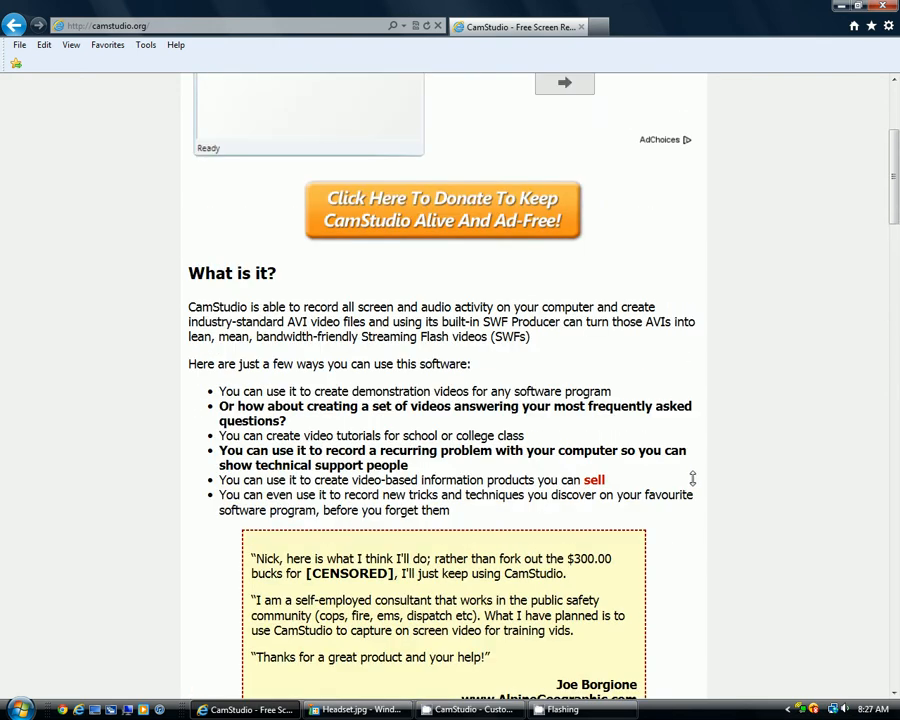
pyautogui.scroll(3, 692, 480)
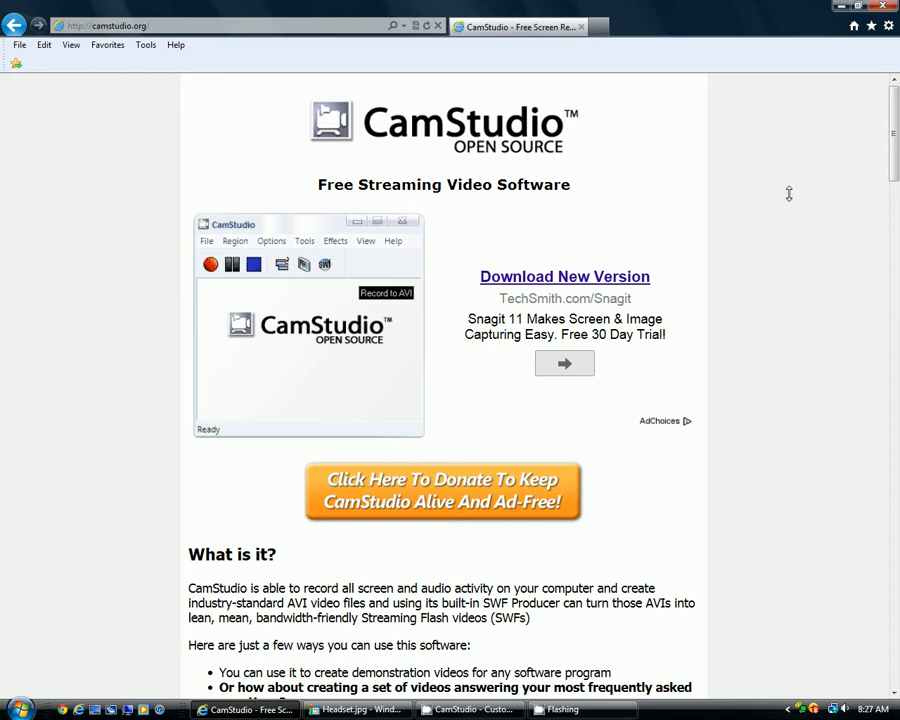
pyautogui.click(840, 6)
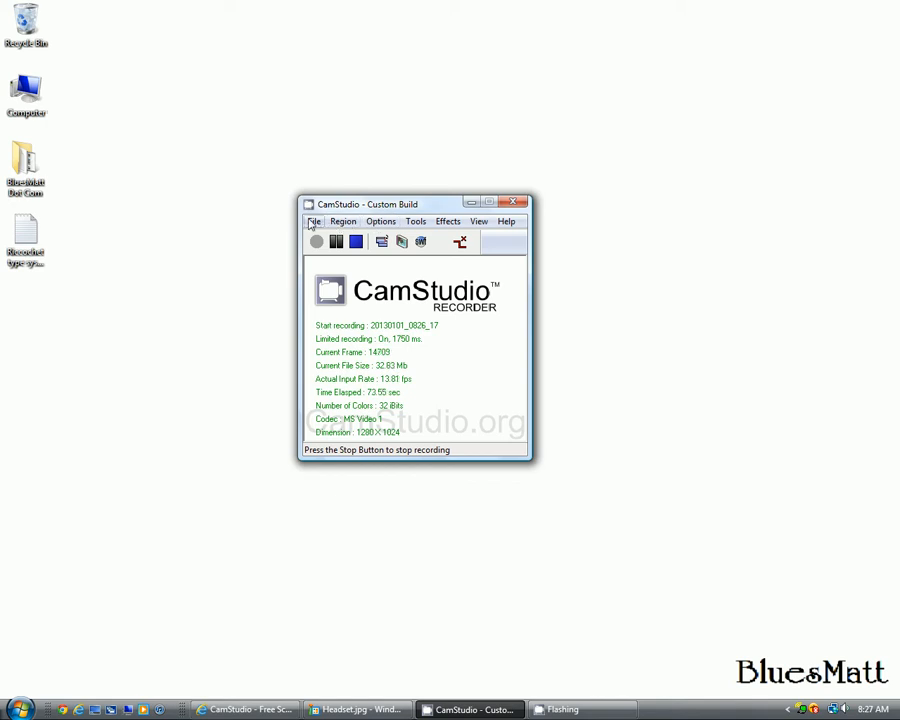
# Examine the recorder's file commands and the available capture region choices.
pyautogui.click(355, 241)
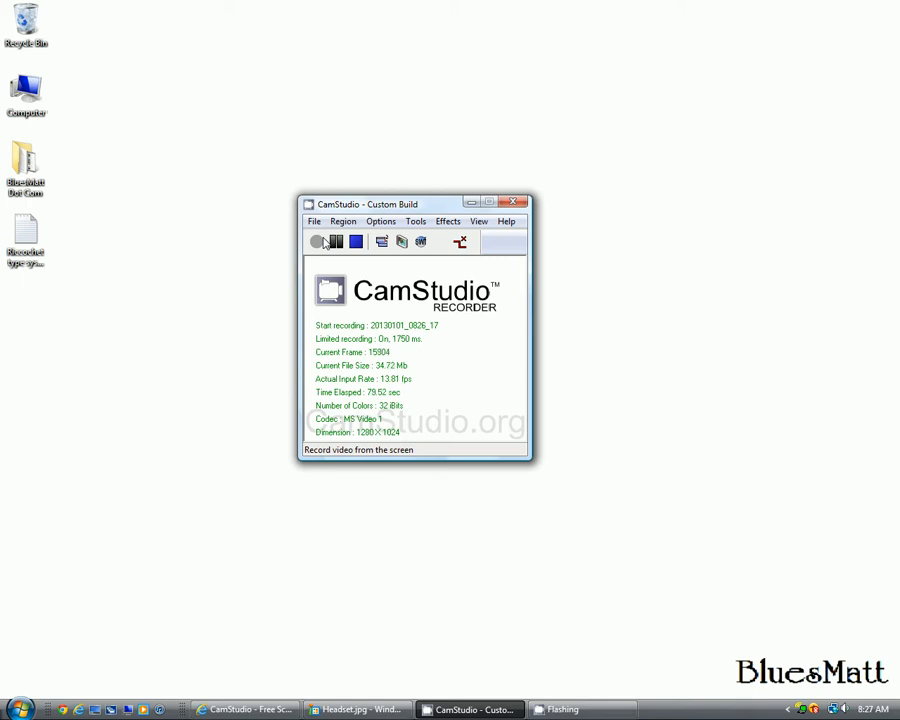
pyautogui.click(315, 223)
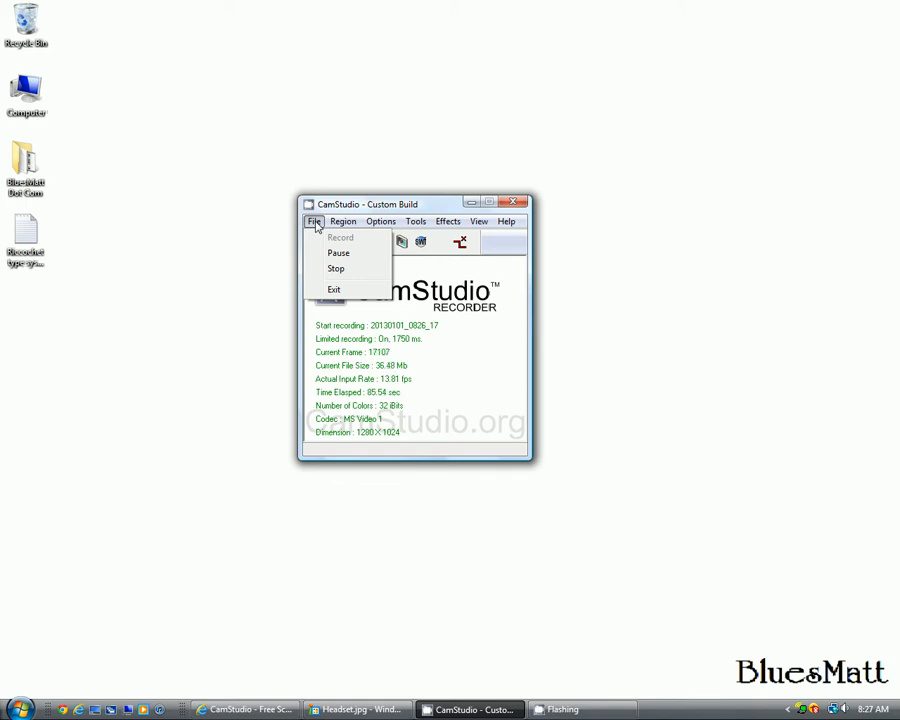
pyautogui.moveTo(342, 224)
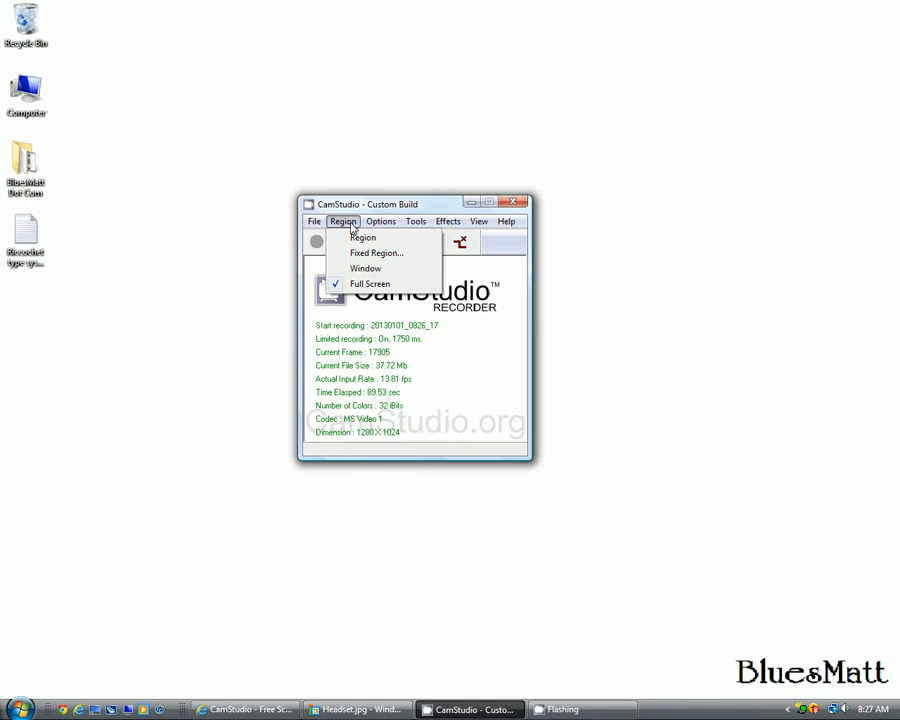
# Open the video options, review the available compressors and accept the settings with CamStudio Lossless Codec v1.5.
pyautogui.moveTo(379, 226)
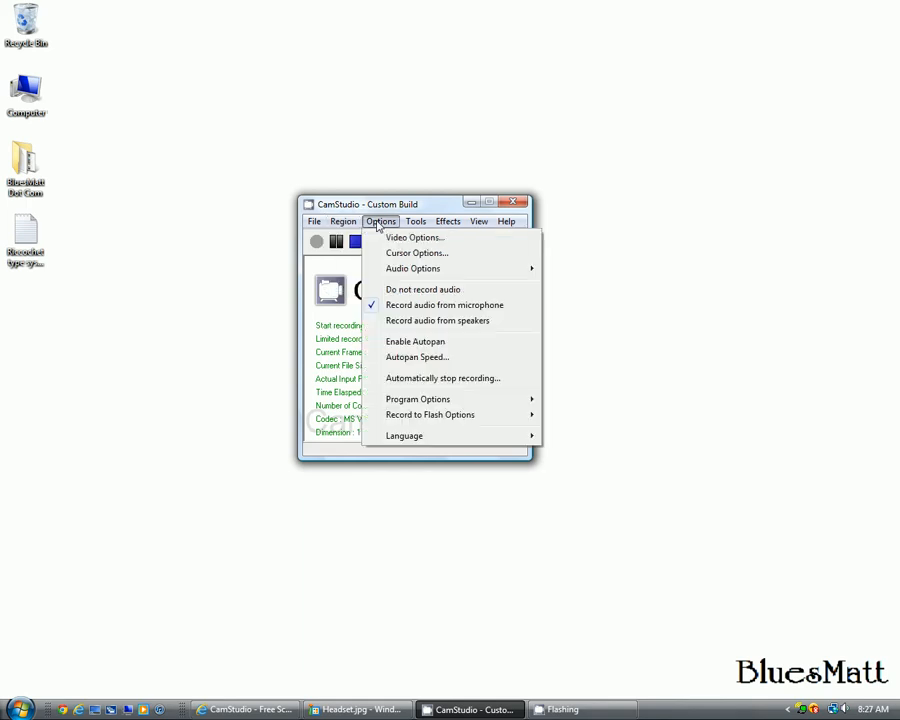
pyautogui.click(395, 240)
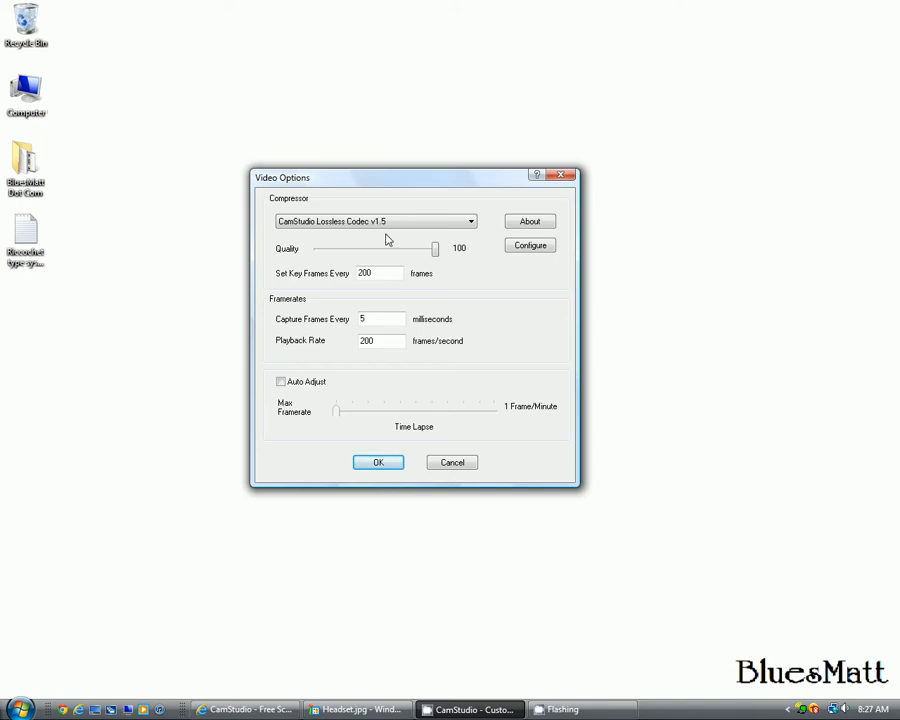
pyautogui.click(474, 222)
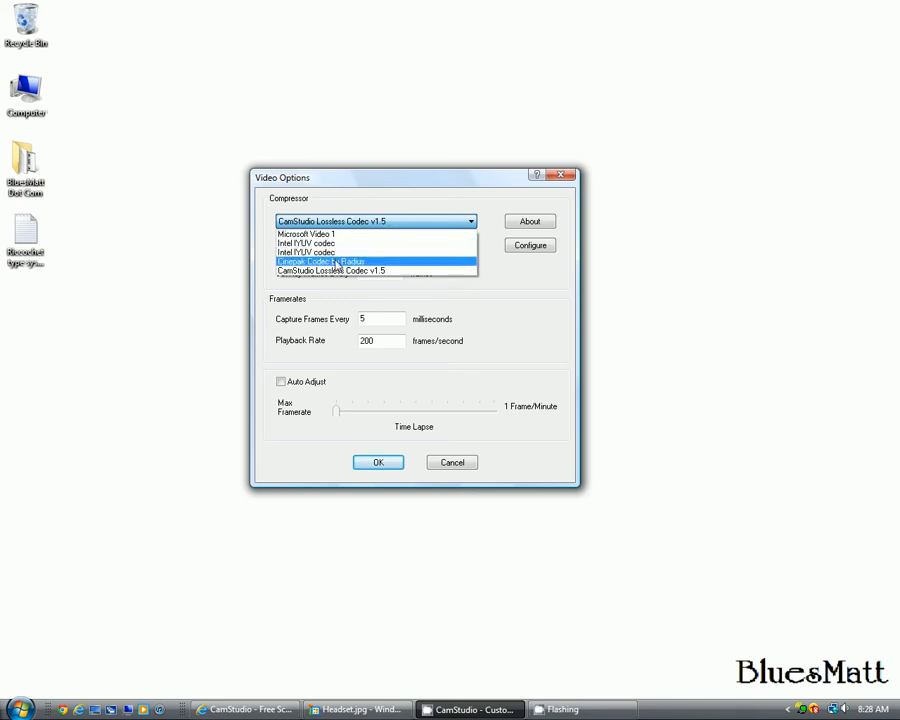
pyautogui.click(505, 302)
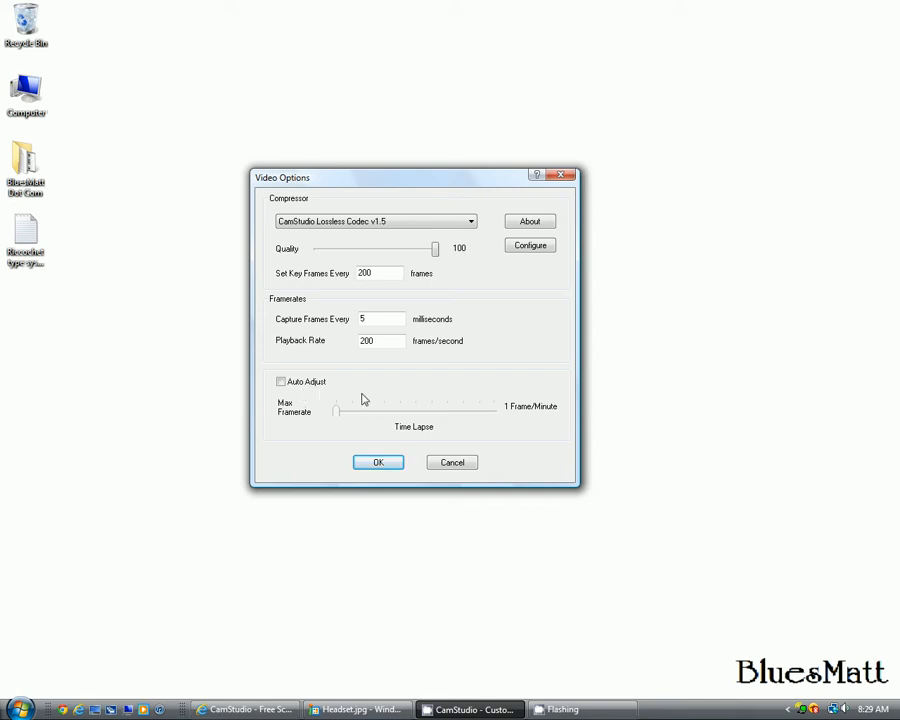
pyautogui.click(394, 466)
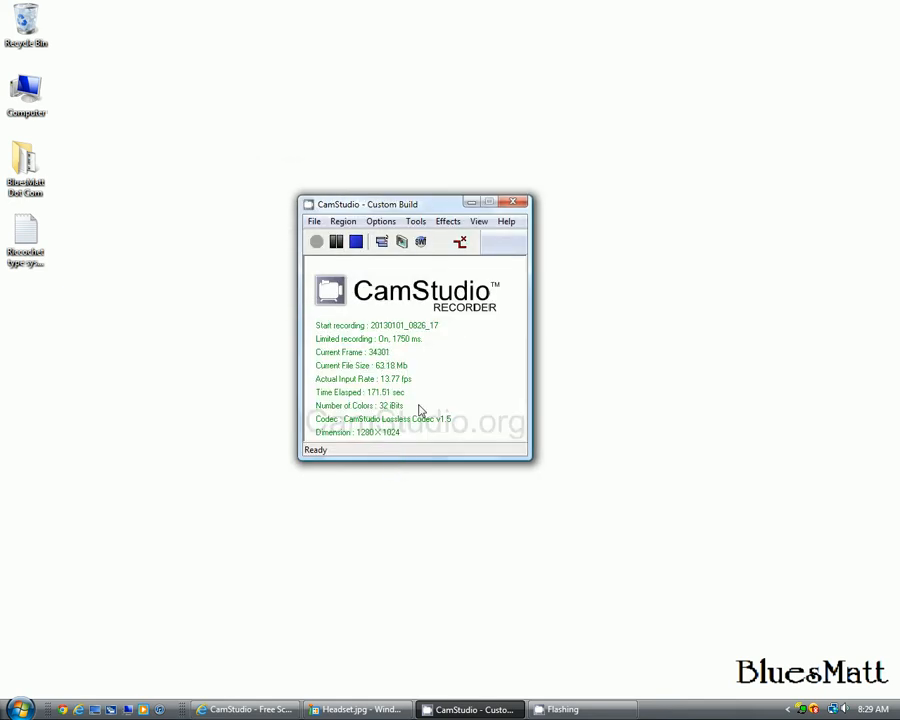
# Review the cursor display and highlight options and accept them as they are.
pyautogui.click(386, 223)
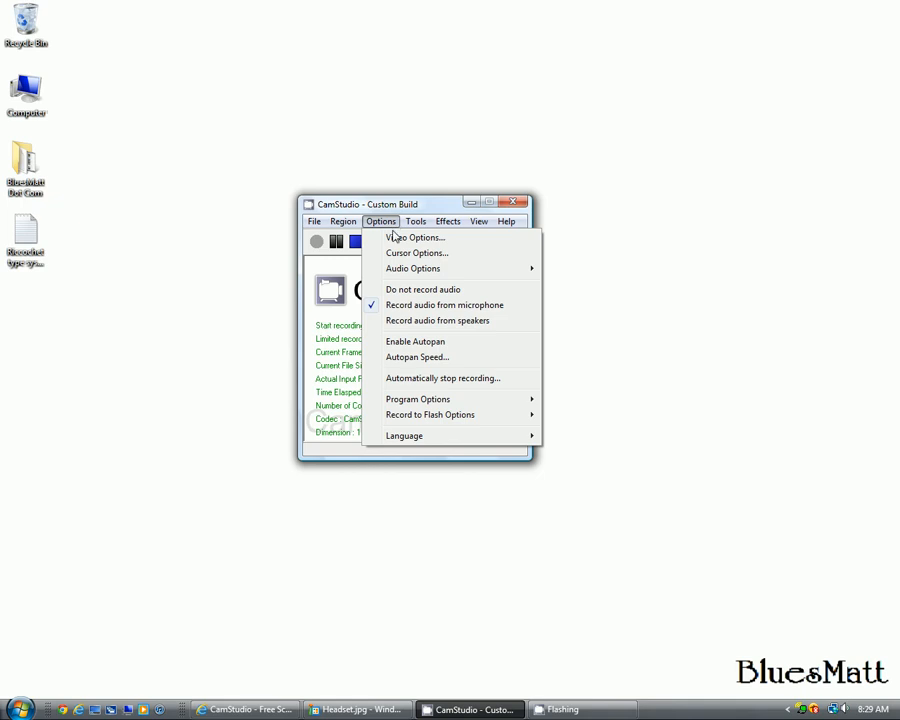
pyautogui.click(399, 256)
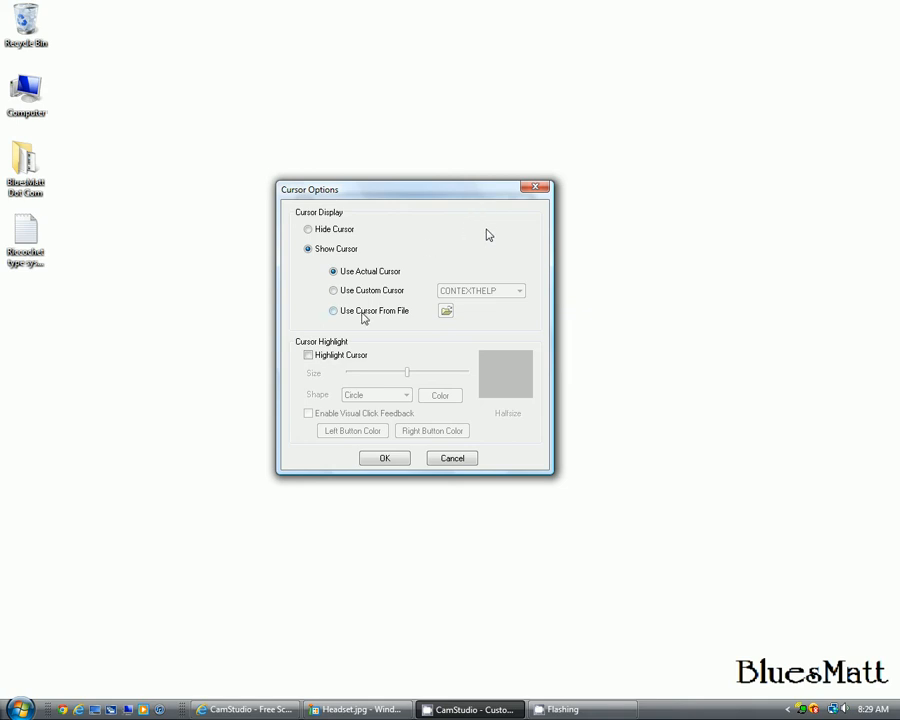
pyautogui.click(397, 459)
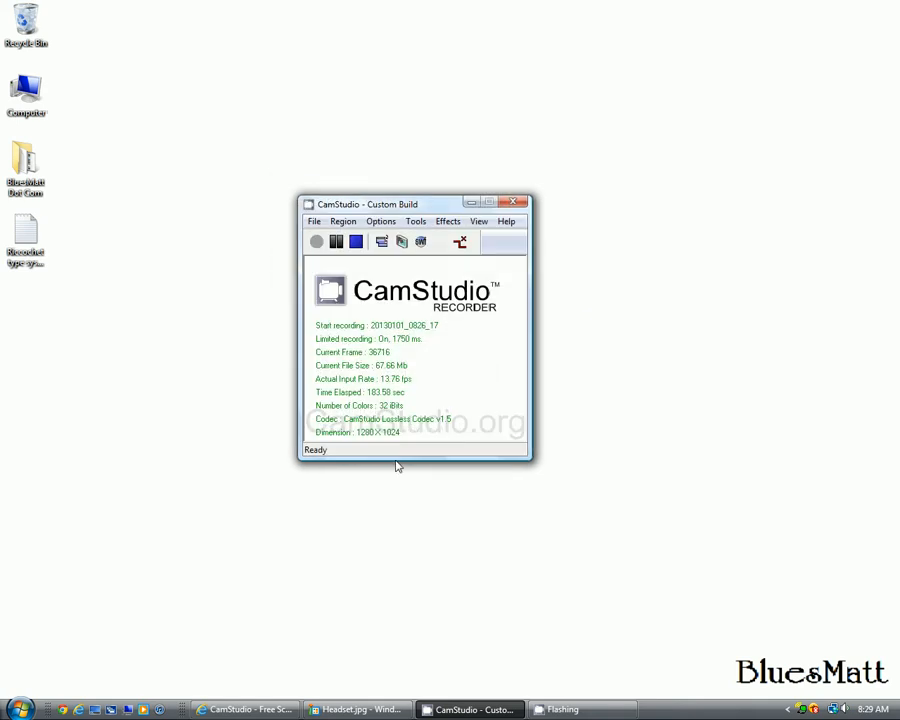
# Review the microphone audio options for capture device, recording format and interleaving, and leave them without changes.
pyautogui.click(381, 221)
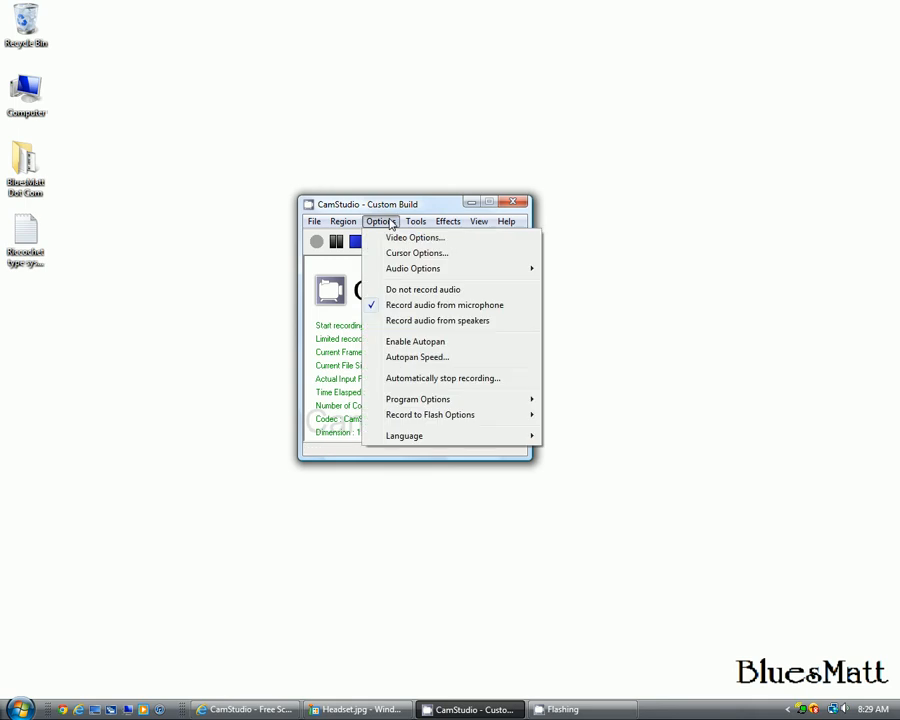
pyautogui.moveTo(414, 271)
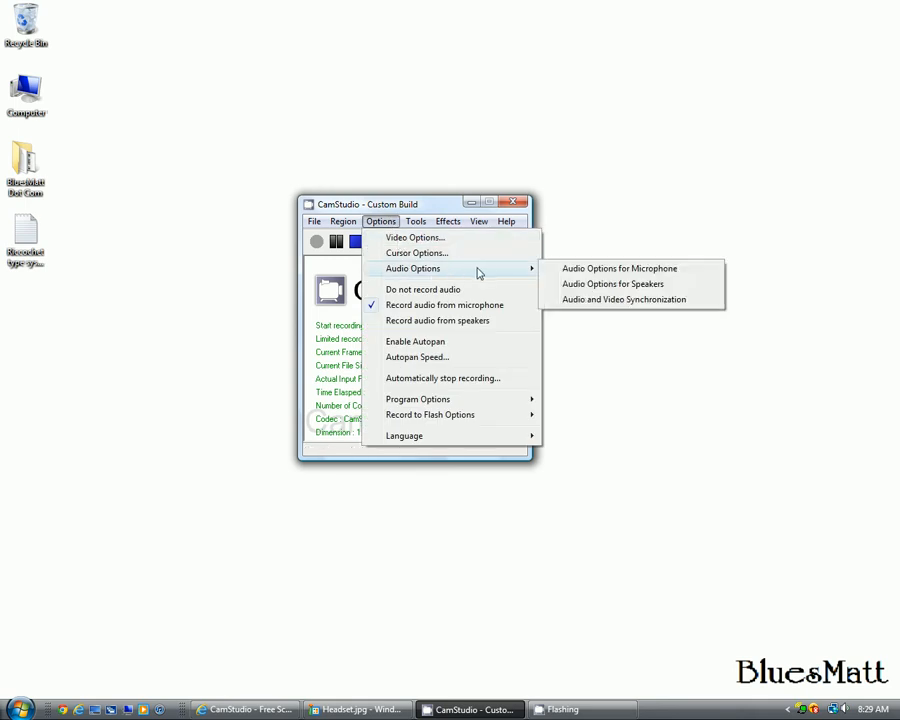
pyautogui.click(569, 274)
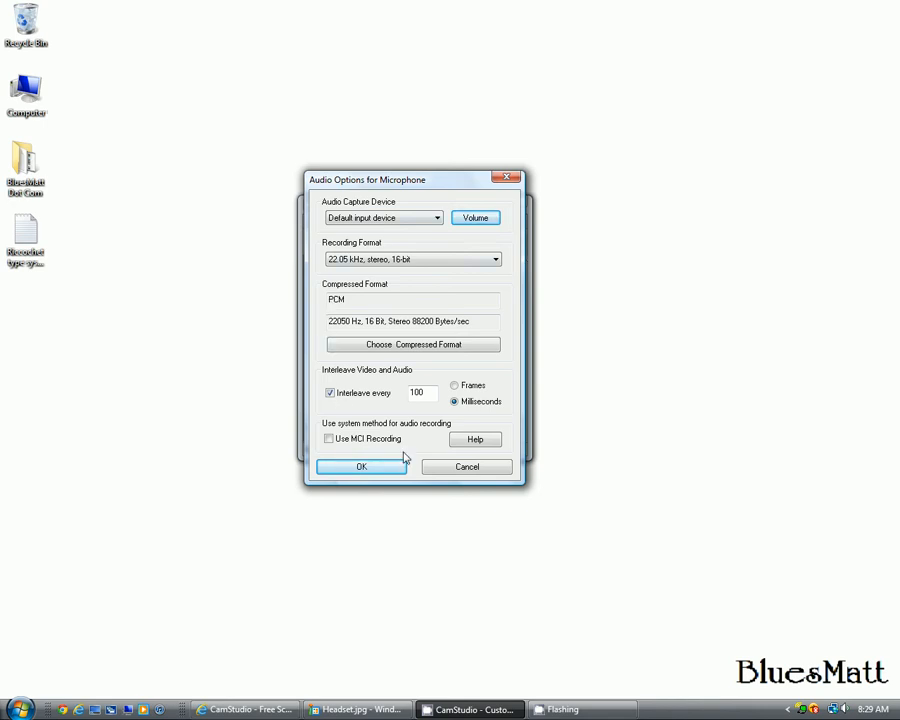
pyautogui.click(465, 476)
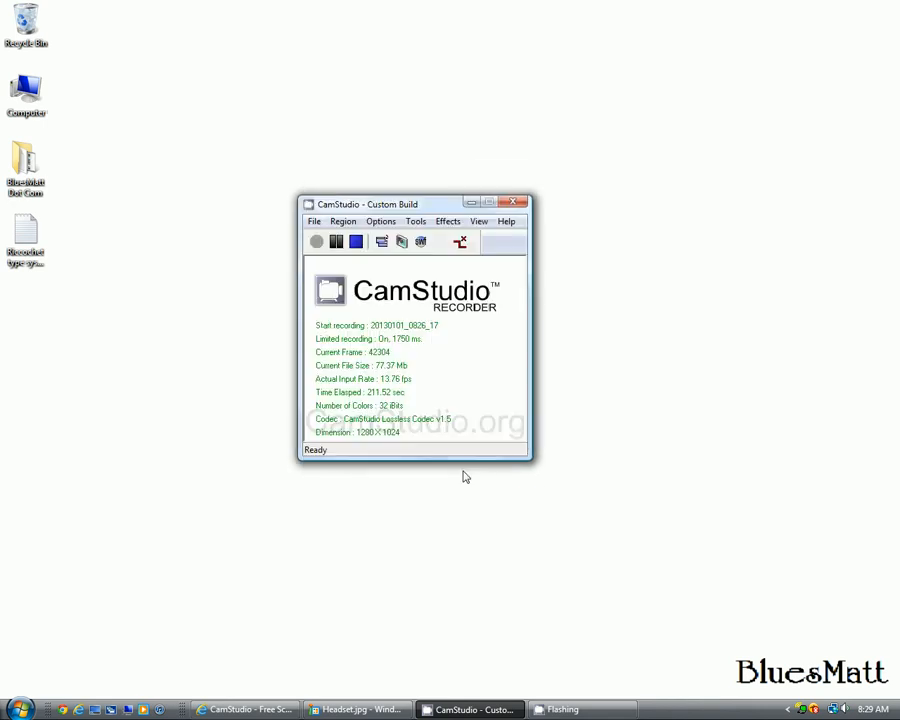
# Examine the audio source choices and the program options, including saving settings on exit and AVI playback when recording stops.
pyautogui.click(385, 226)
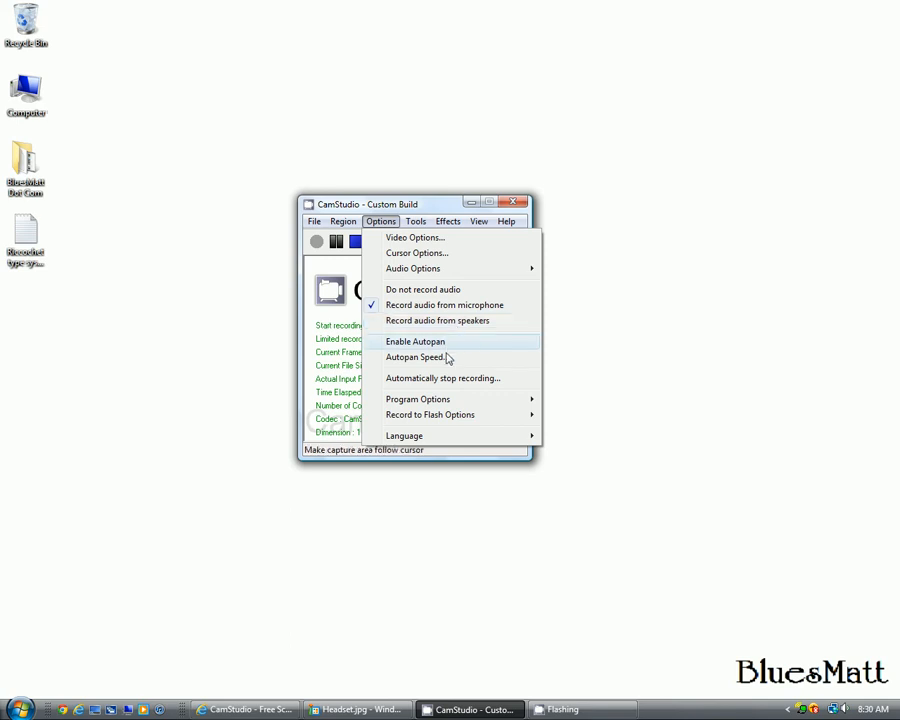
pyautogui.moveTo(444, 403)
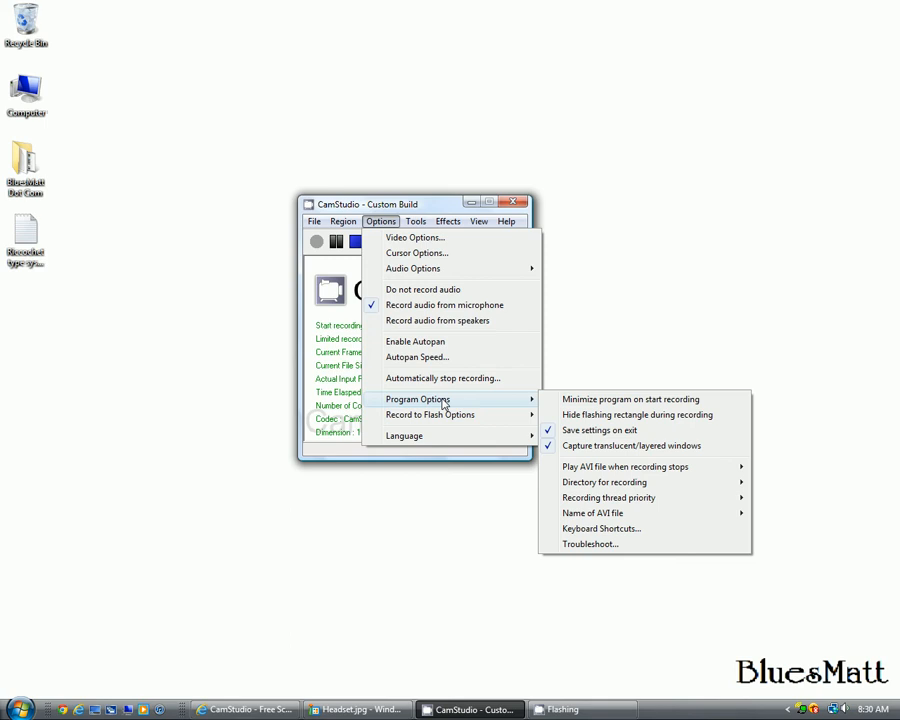
pyautogui.moveTo(607, 469)
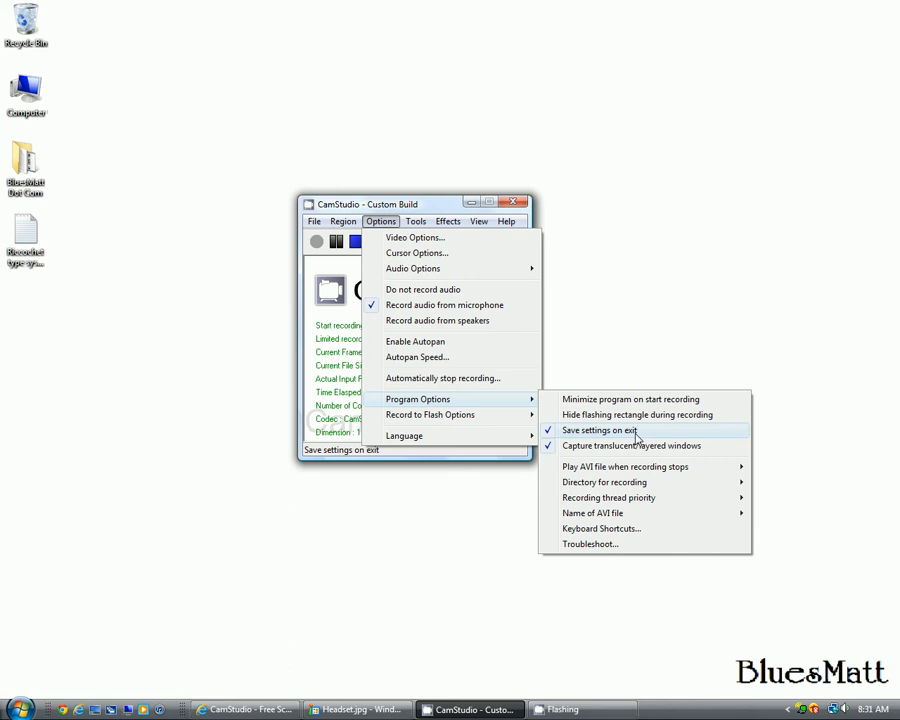
pyautogui.moveTo(466, 419)
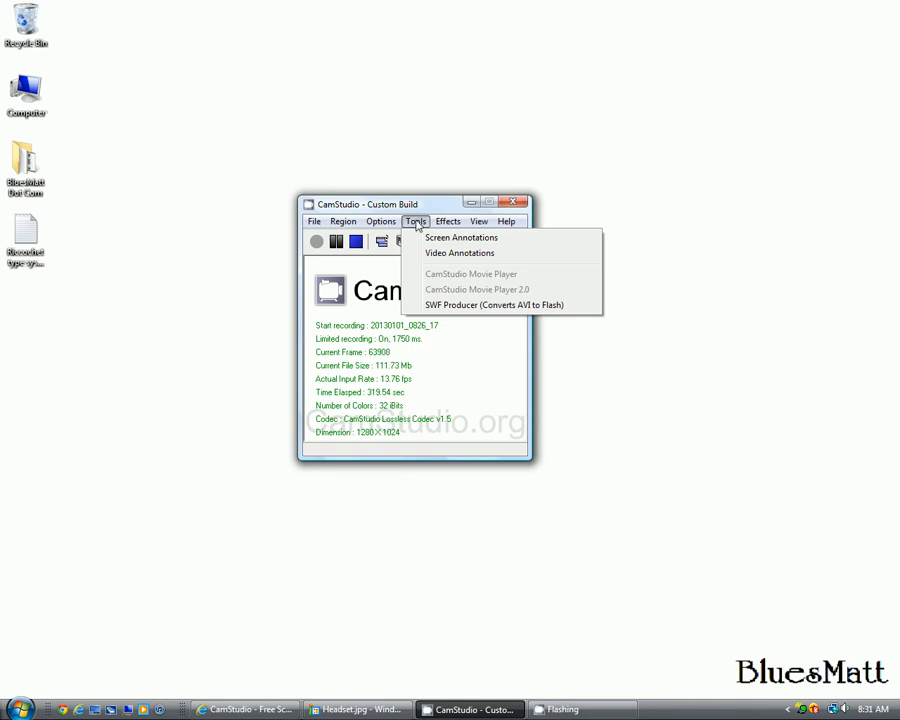
# Look through the recorder's effects, view and help commands without running any of them.
pyautogui.moveTo(443, 226)
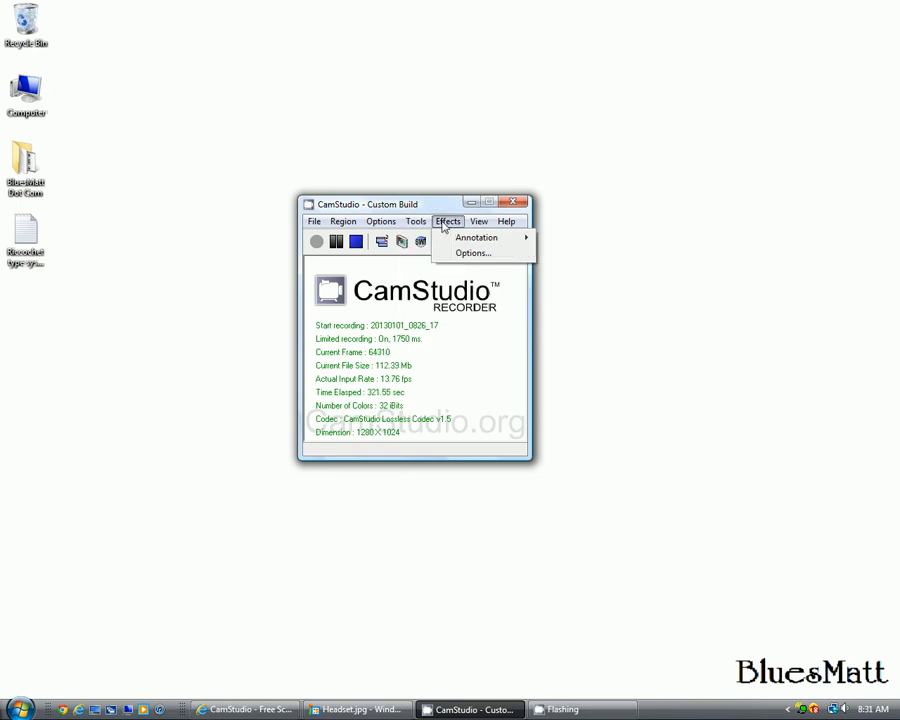
pyautogui.moveTo(484, 227)
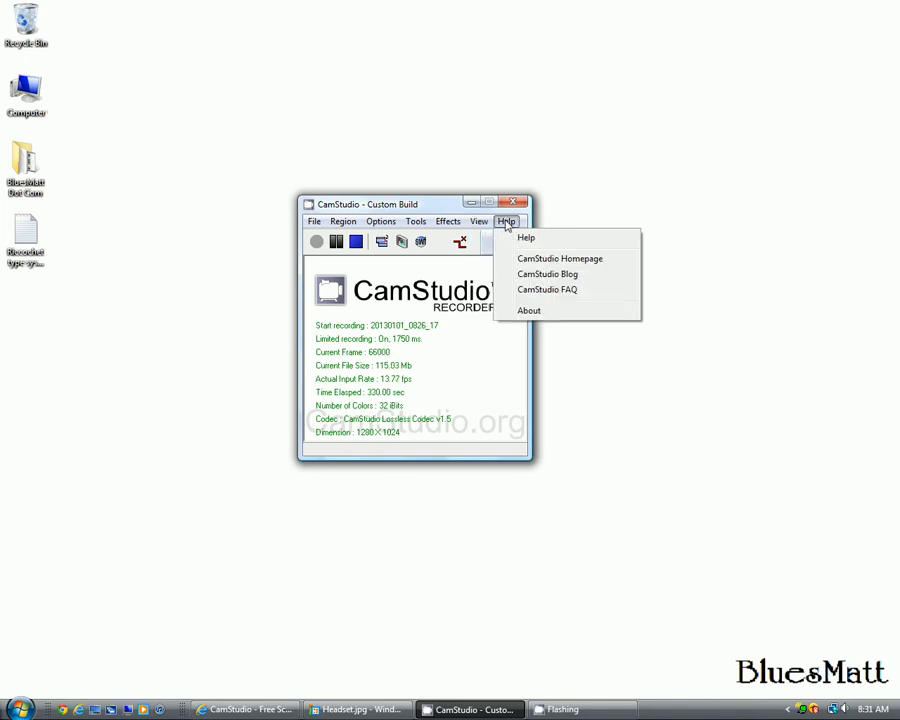
pyautogui.click(580, 361)
pyautogui.click(442, 203)
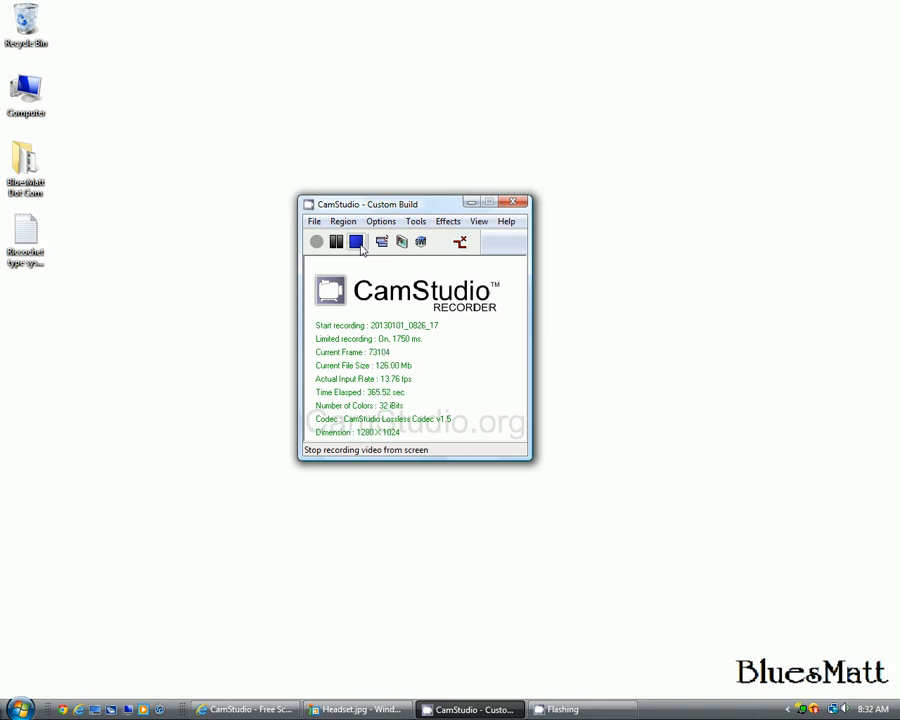
pyautogui.click(356, 243)
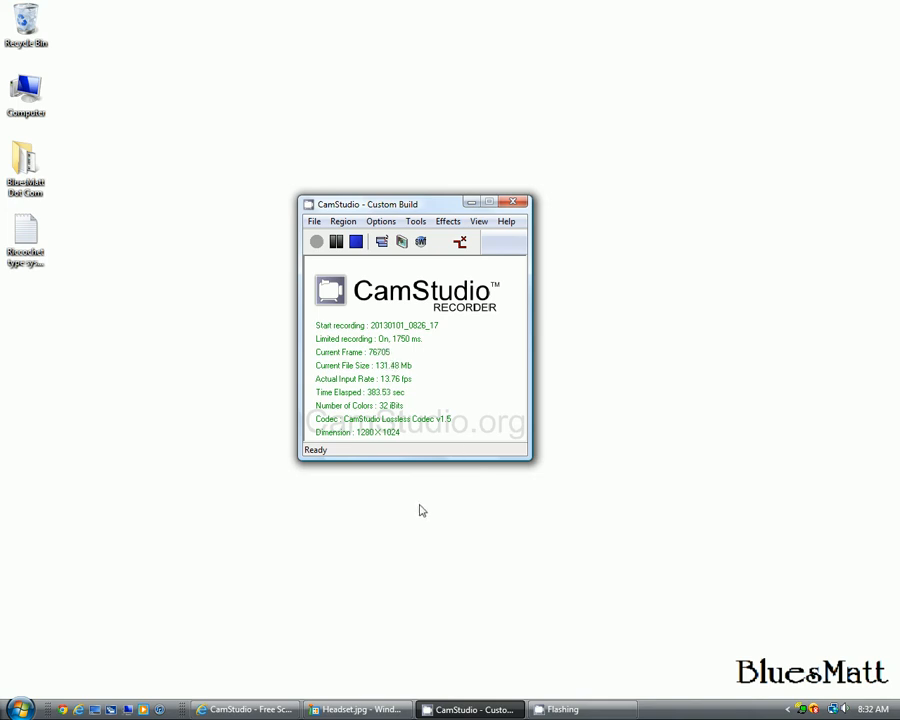
# Open the Sound settings from the Windows Control Panel and display the recording microphone's volume and boost levels.
pyautogui.click(20, 709)
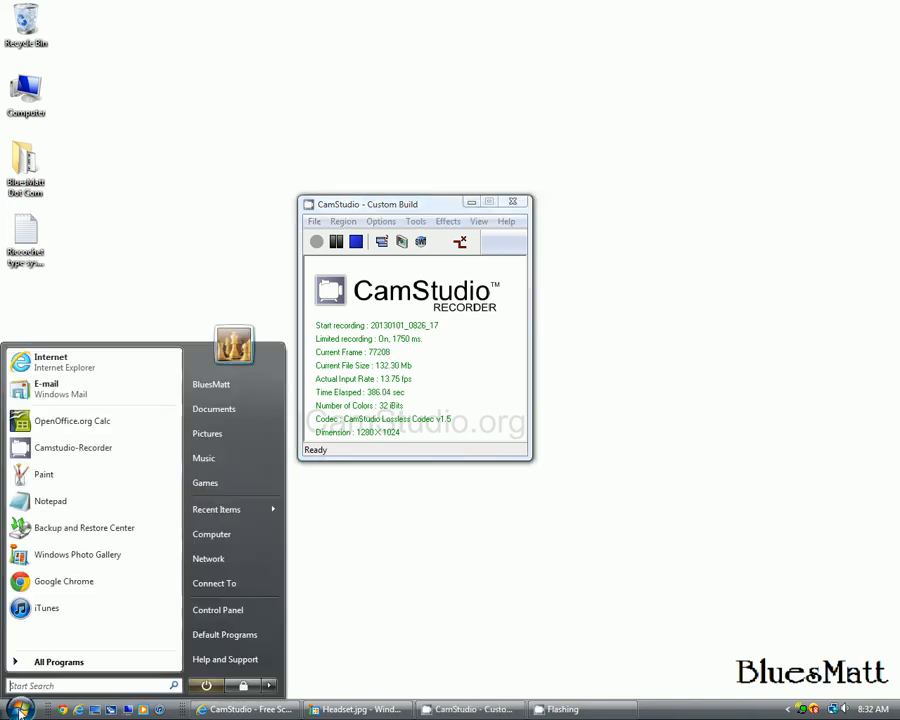
pyautogui.click(240, 612)
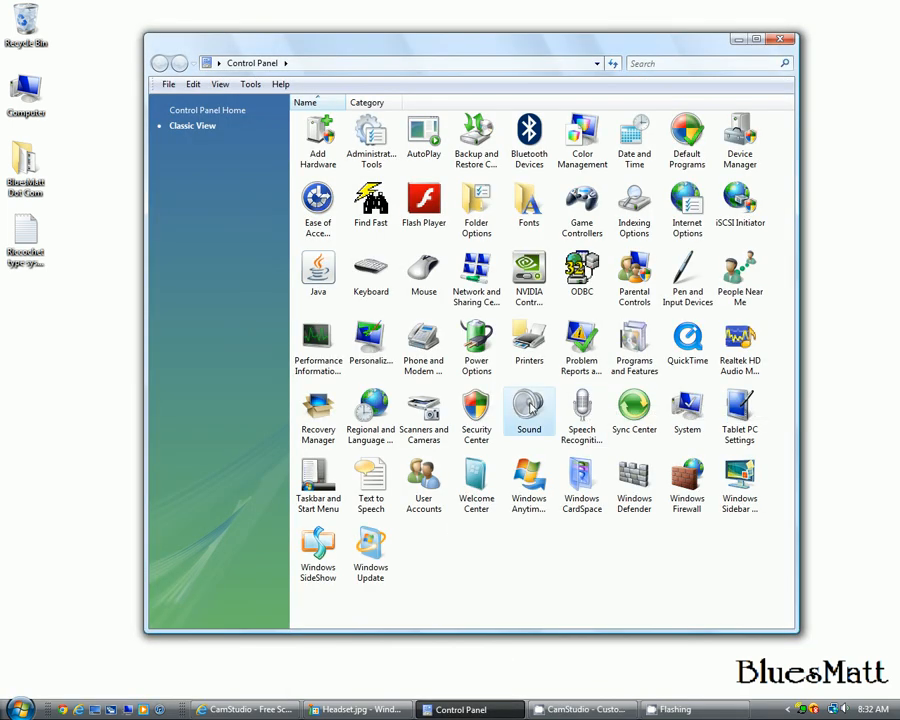
pyautogui.doubleClick(535, 411)
pyautogui.click(166, 131)
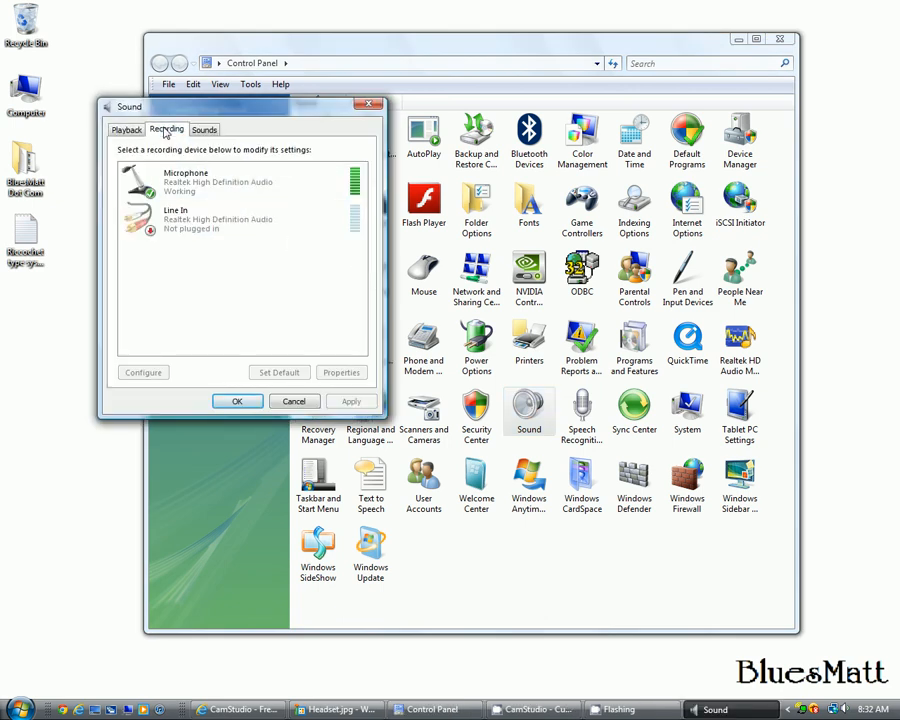
pyautogui.click(184, 188)
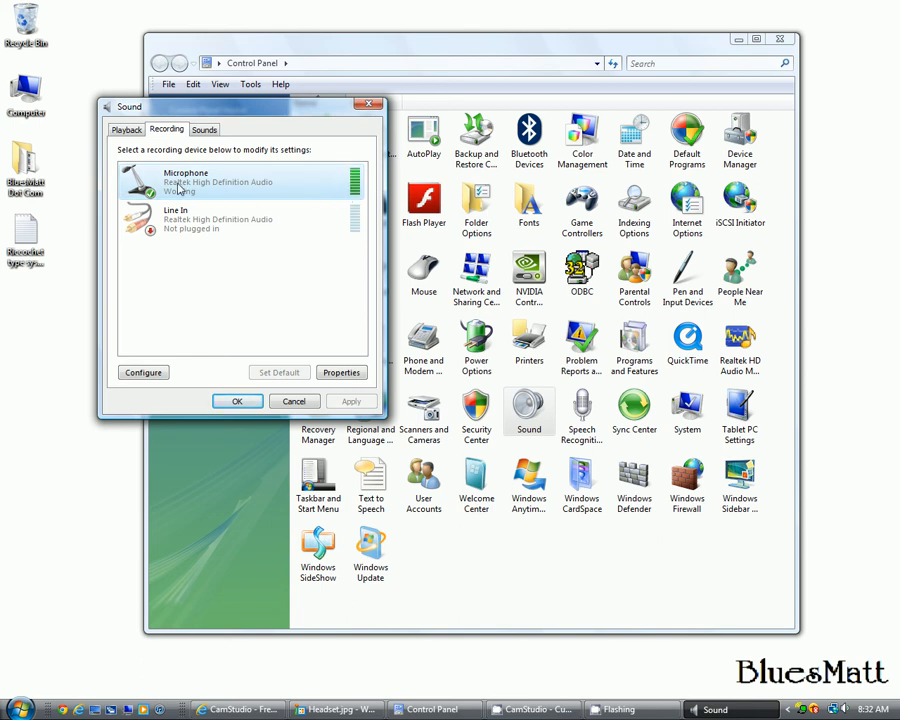
pyautogui.click(341, 372)
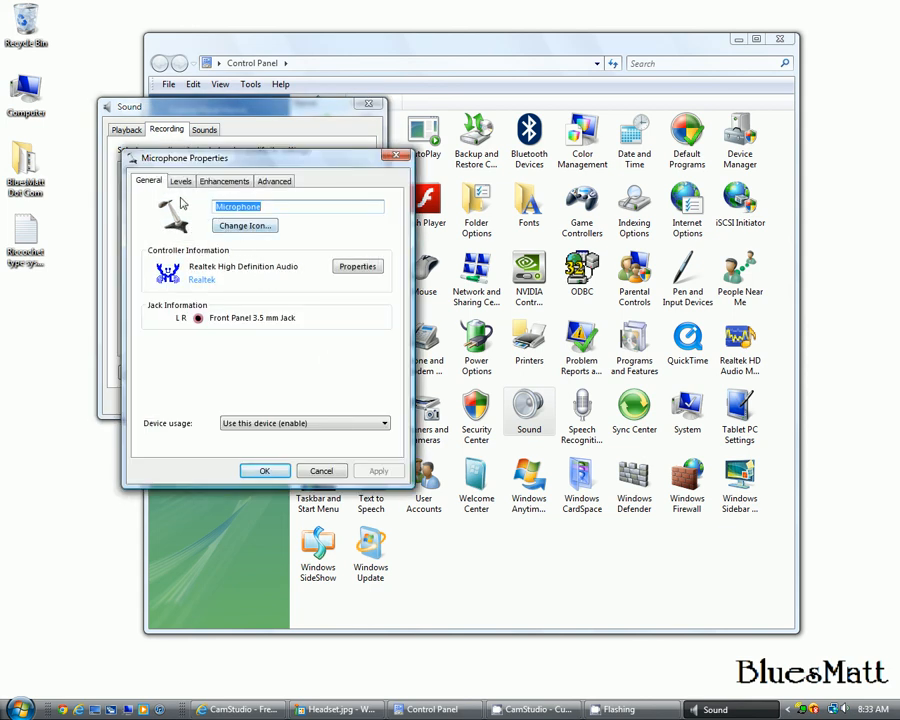
pyautogui.click(180, 184)
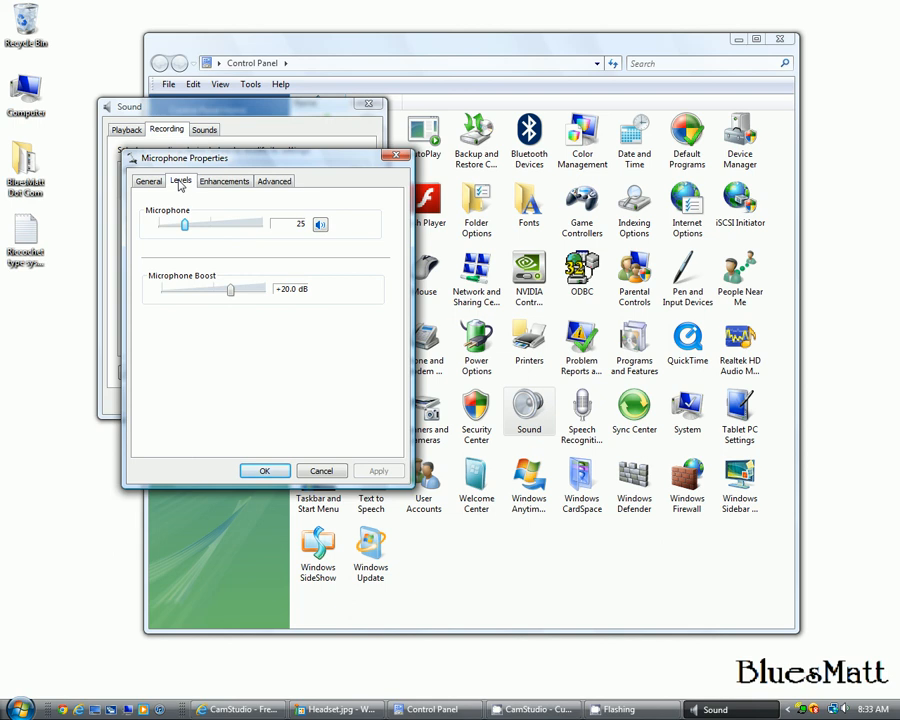
# Review the microphone's enhancements, default format and general device information, and close the Sound settings and Control Panel.
pyautogui.click(213, 184)
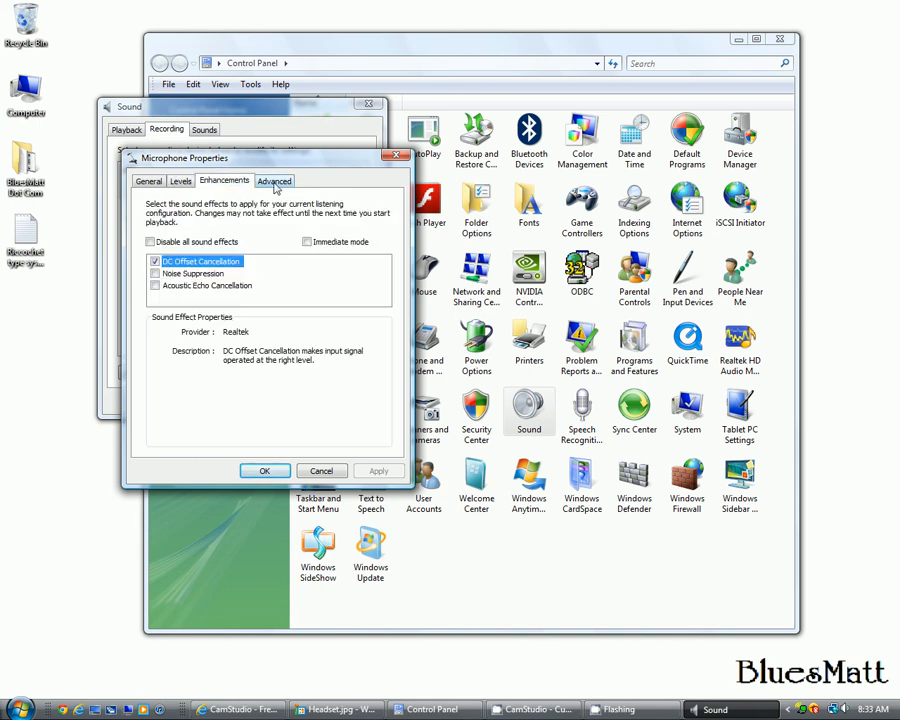
pyautogui.click(275, 184)
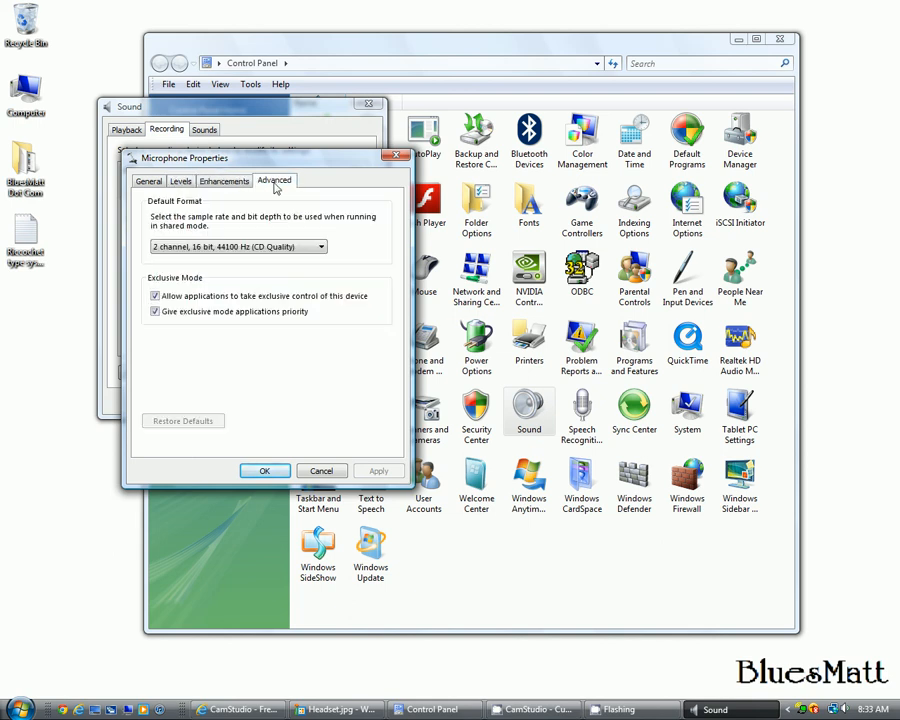
pyautogui.click(148, 182)
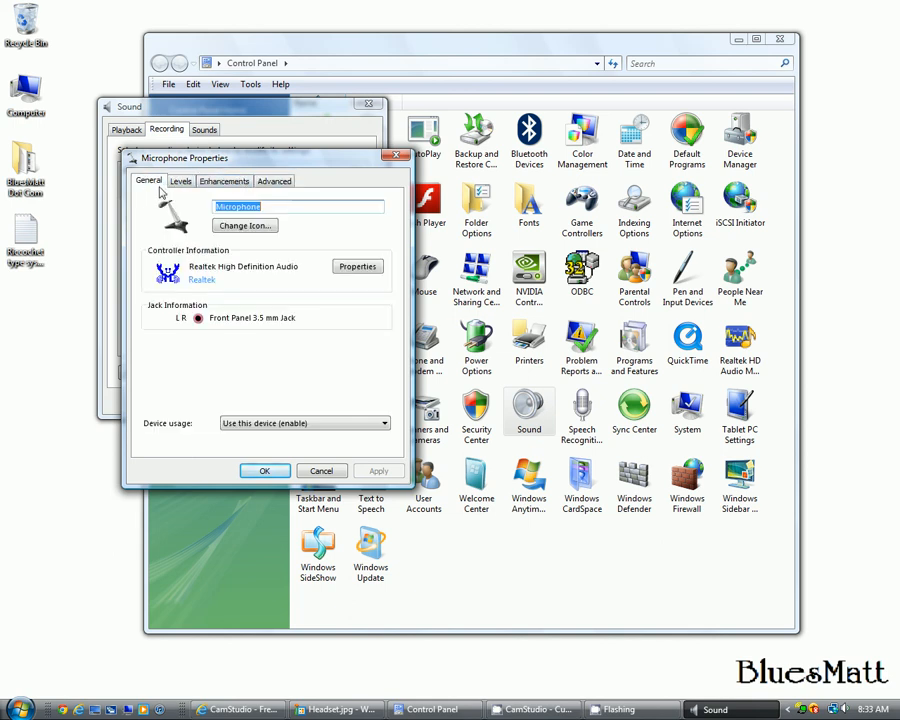
pyautogui.click(265, 471)
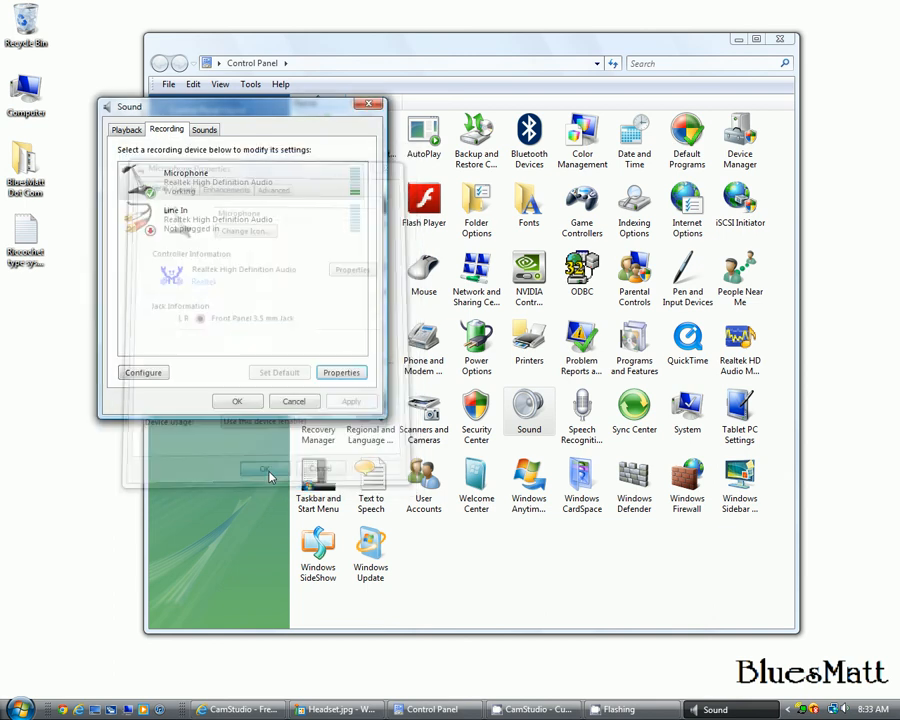
pyautogui.click(369, 104)
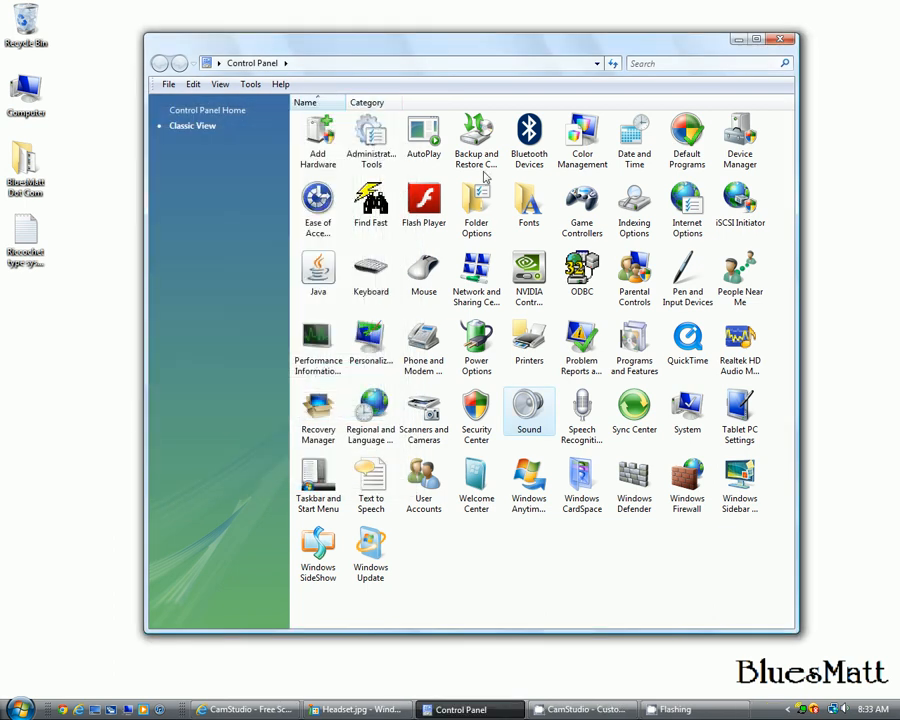
pyautogui.click(785, 39)
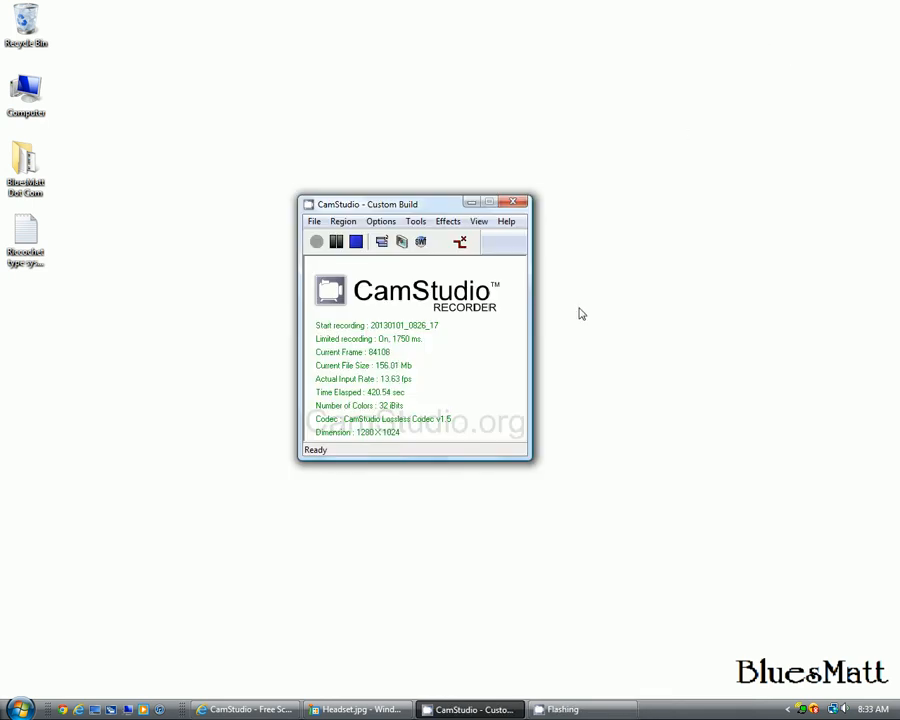
# Switch to Windows Photo Gallery to view the headset photo and the following microphone jack photo, and minimize the viewer.
pyautogui.click(352, 710)
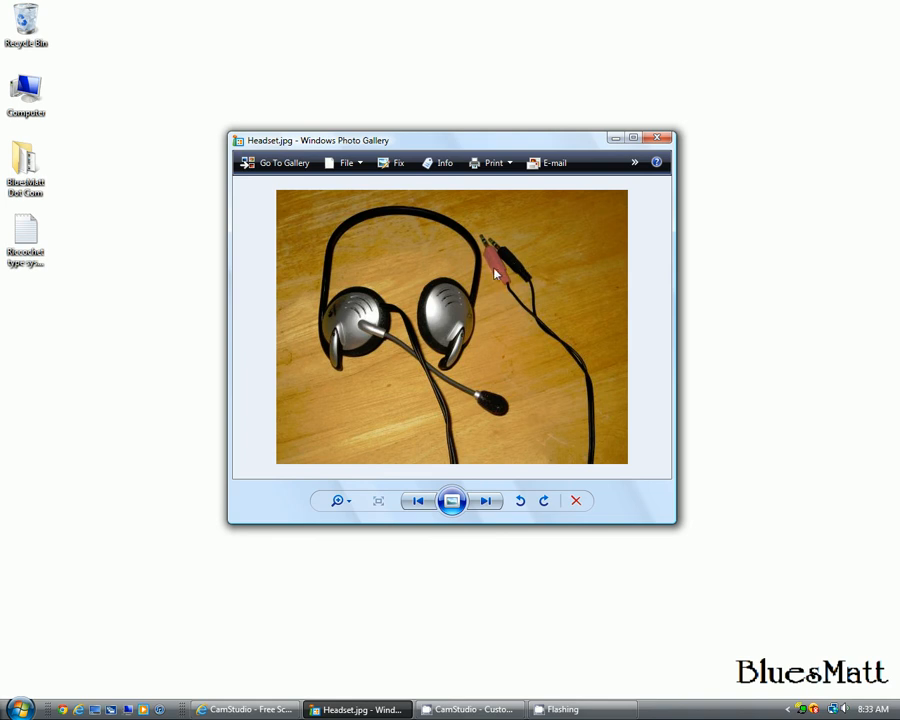
pyautogui.click(484, 506)
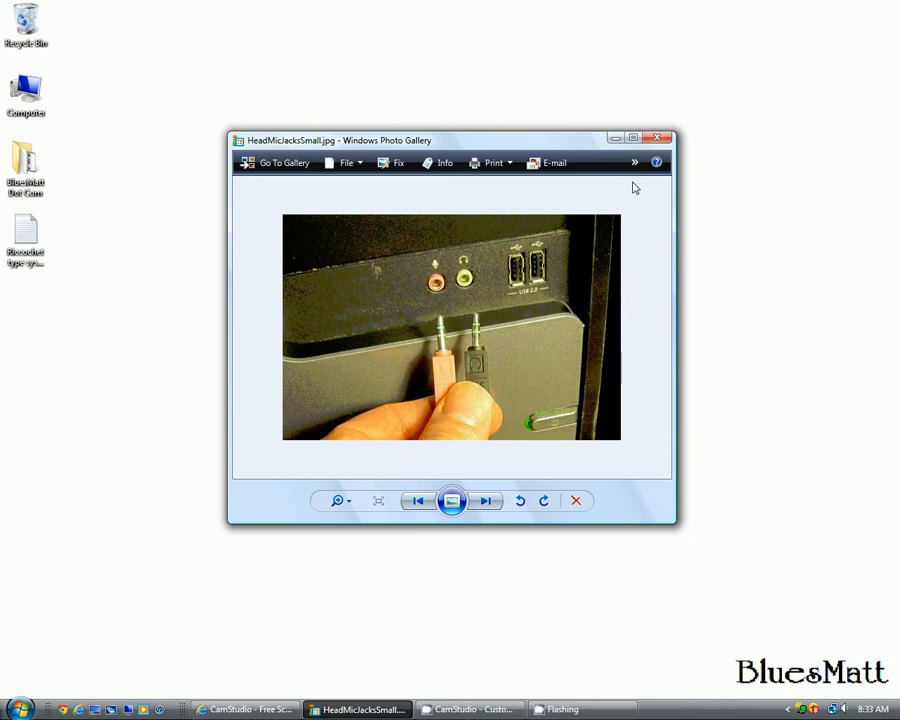
pyautogui.click(618, 141)
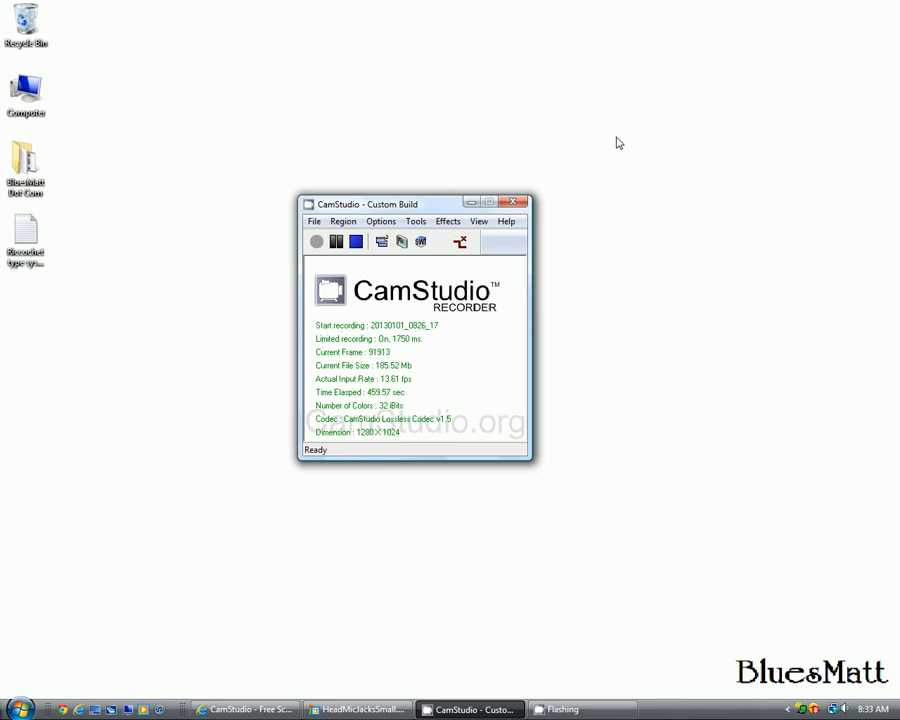